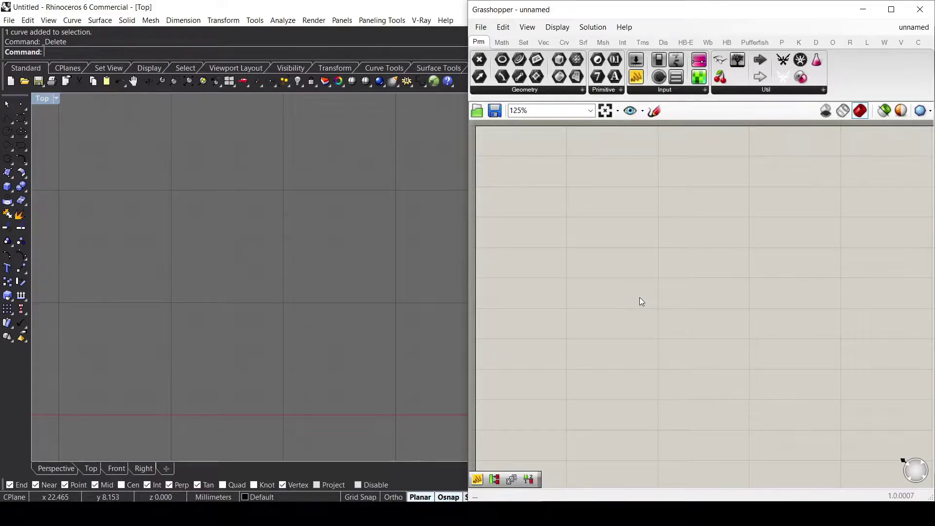
Place a Curve parameter on the Grasshopper canvas from the 'curve' search
double_click(598, 253)
text(c)
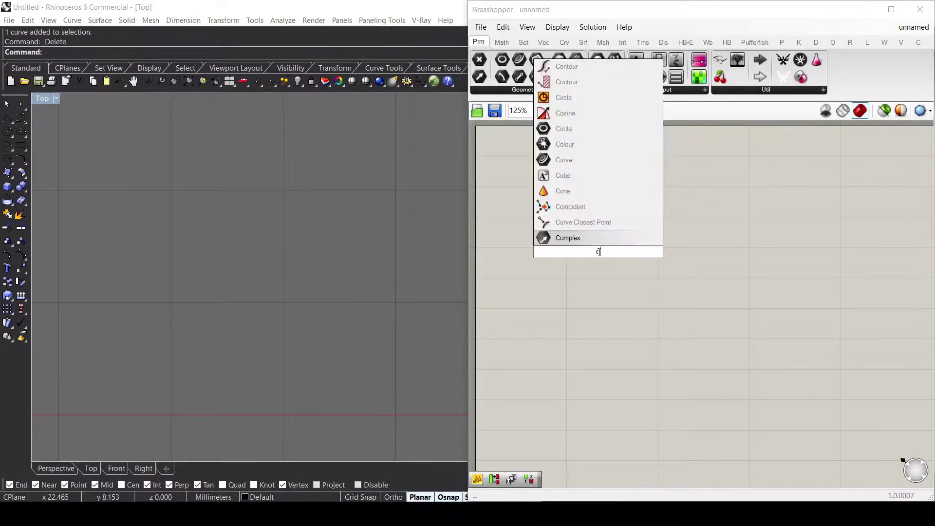
text(urve)
click(595, 238)
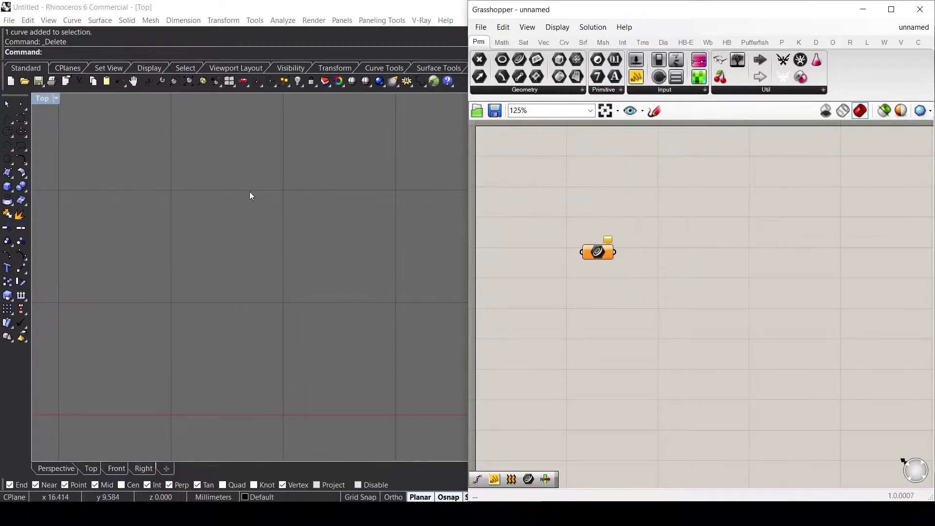
Draw a five-point wavy freeform curve in the Rhino Top viewport
click(26, 122)
click(96, 313)
click(149, 261)
click(239, 351)
click(408, 302)
click(307, 180)
key(Return)
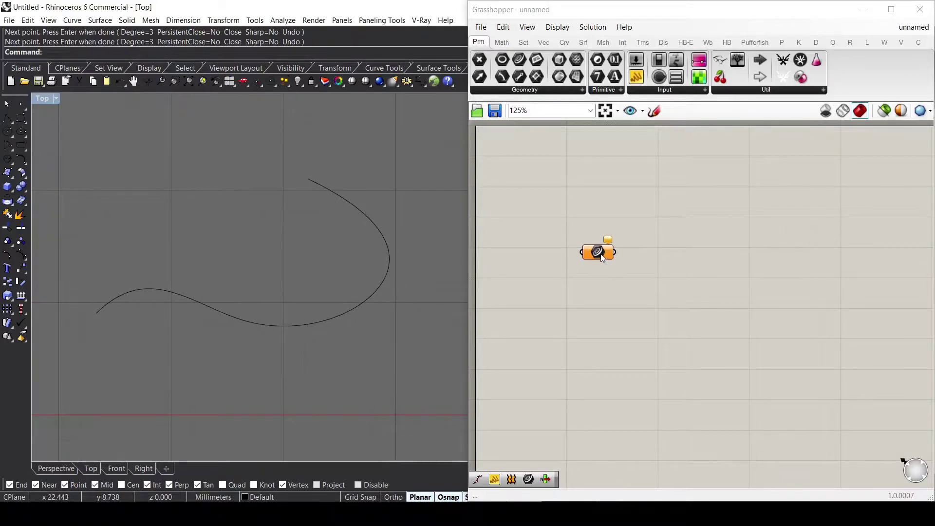
Reference the drawn Rhino curve into the Curve parameter with Set one Curve
right_click(602, 256)
click(636, 411)
click(354, 305)
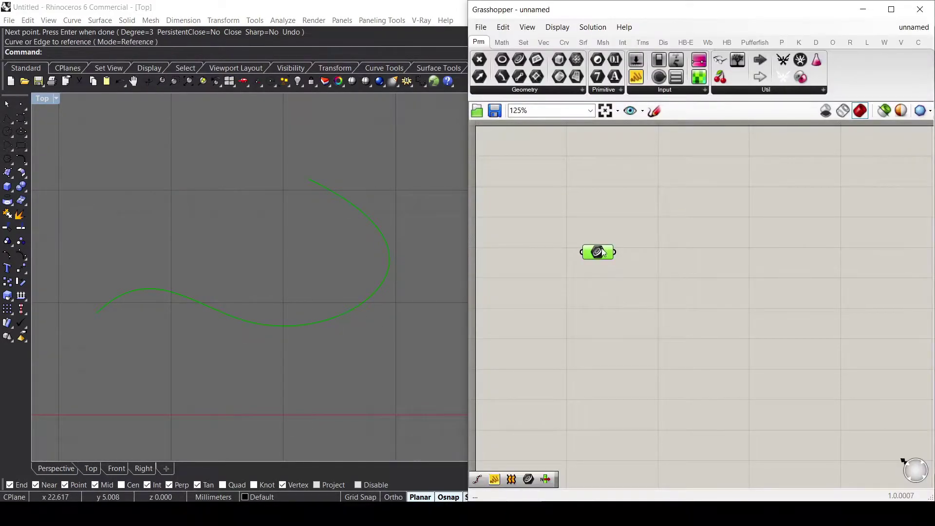
drag(601, 252, 545, 235)
Add a Divide Curve component and wire the referenced curve into its Curve input
double_click(630, 239)
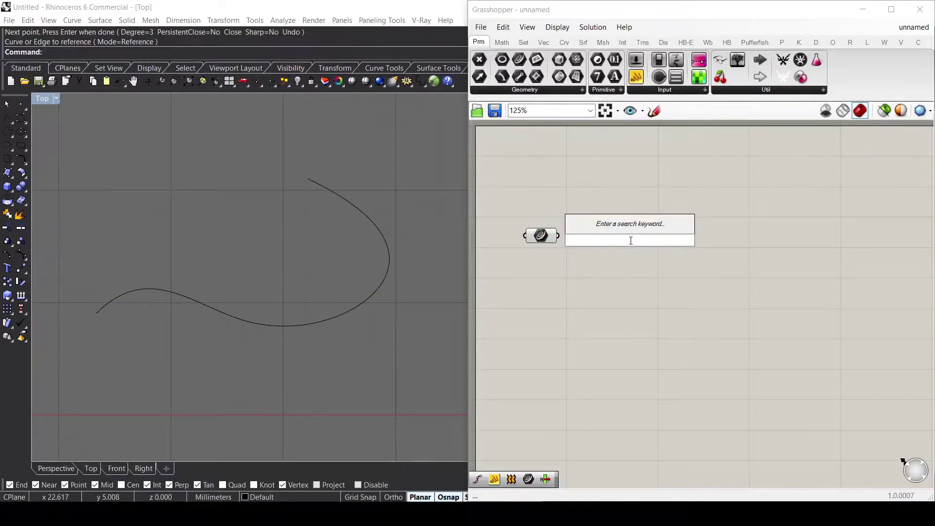
text(divide)
click(638, 231)
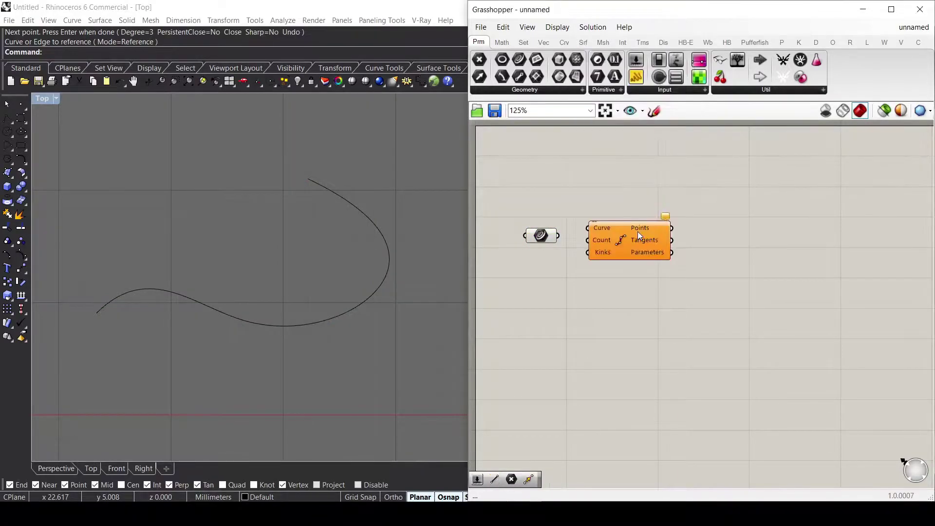
drag(558, 235, 620, 248)
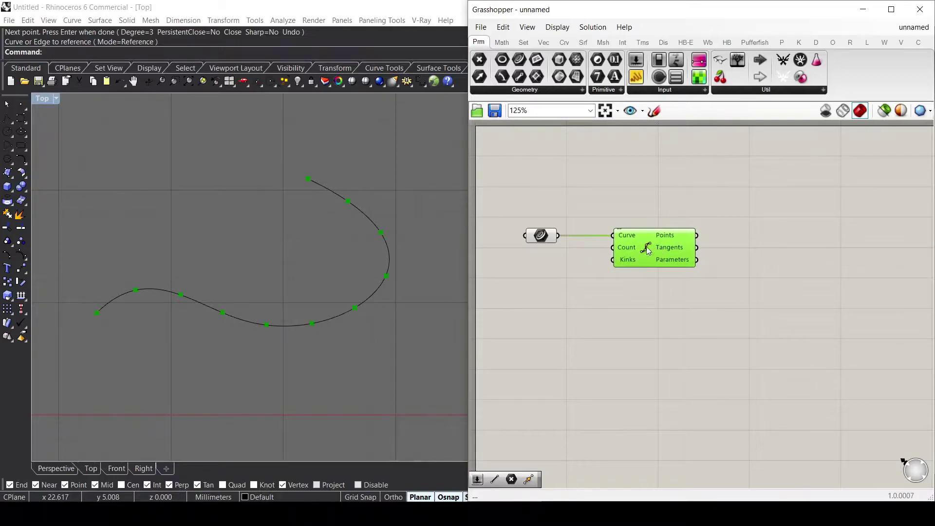
Wire a new number slider into Divide Curve's Count and set it to 10, giving 11 points
double_click(530, 265)
text(2)
key(Return)
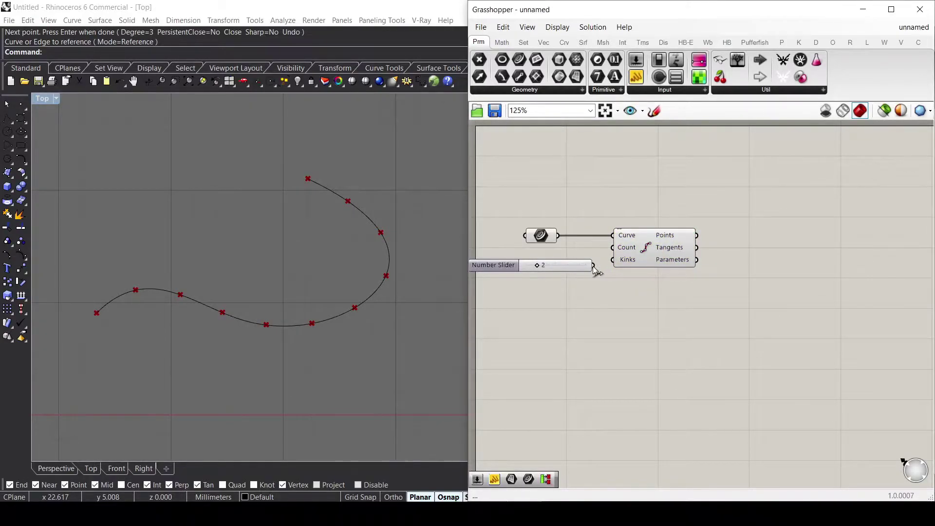
drag(594, 265, 613, 248)
click(639, 257)
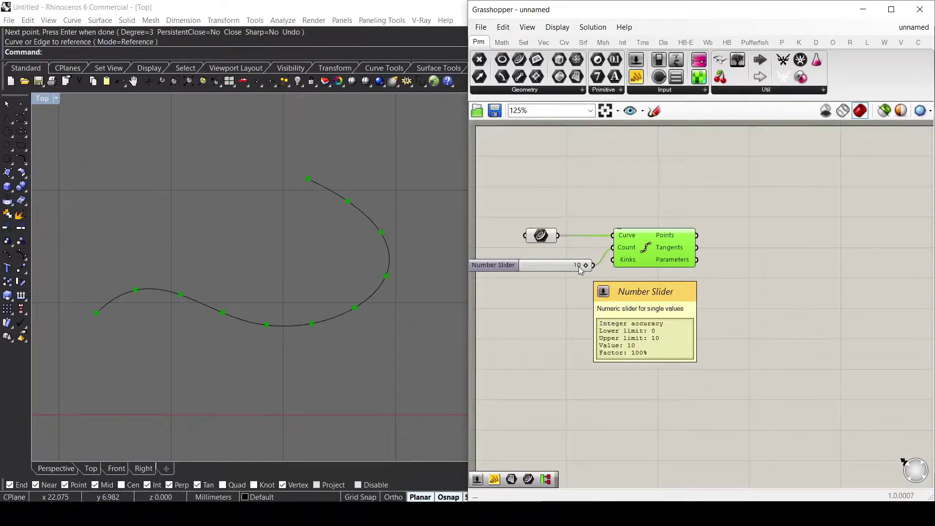
mouse_move(672, 237)
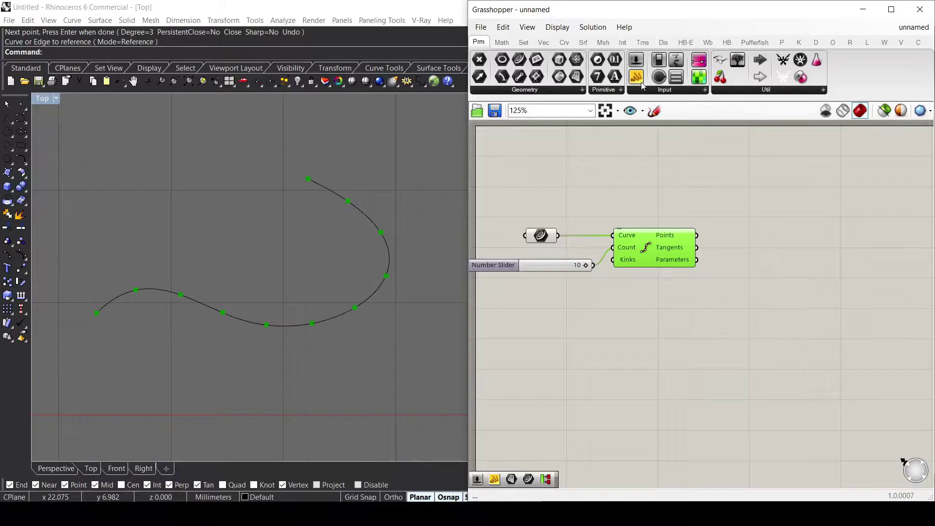
drag(637, 77, 730, 218)
drag(767, 248, 779, 348)
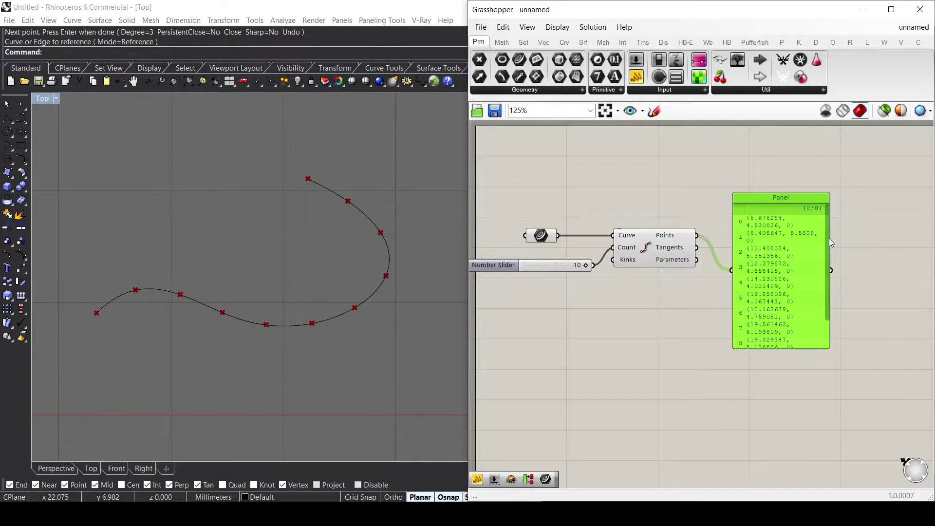
drag(827, 240, 792, 299)
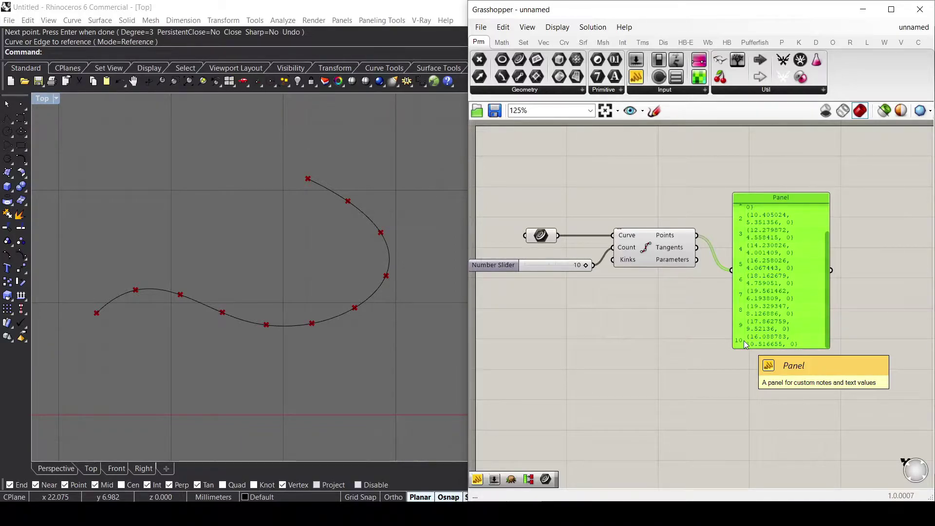
key(Delete)
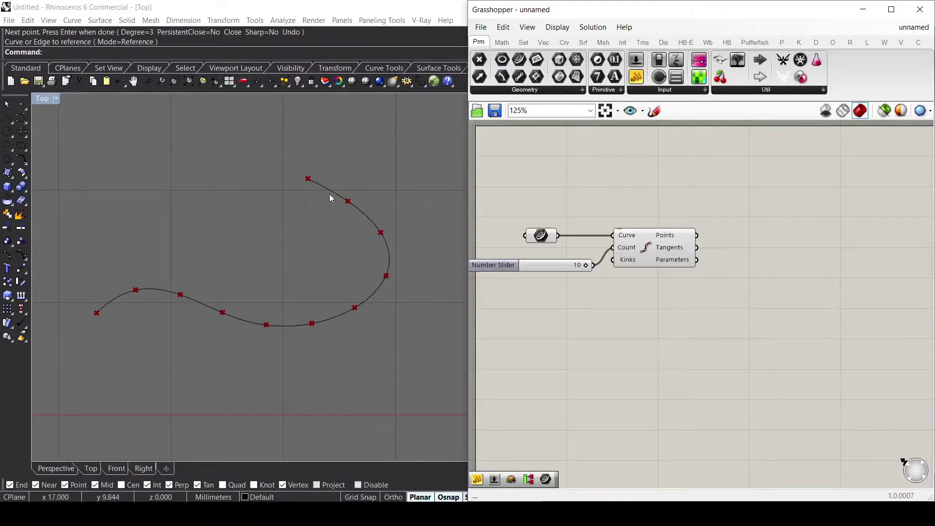
Add a List Item component fed by the Divide Curve points
double_click(784, 252)
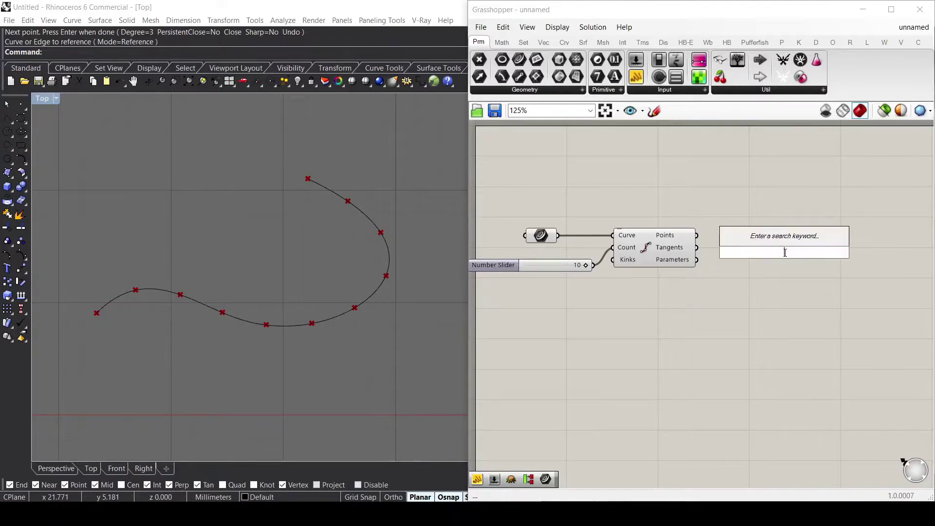
text(list item)
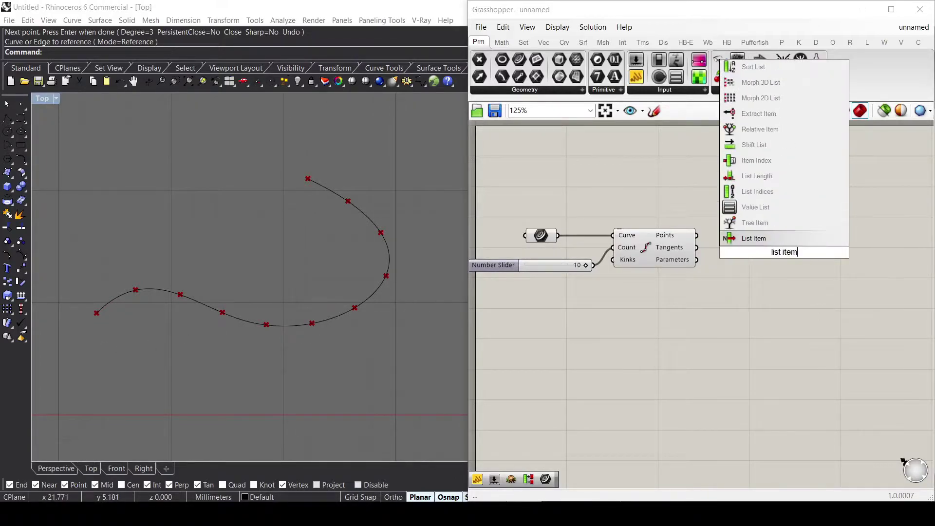
key(Return)
drag(697, 236, 791, 247)
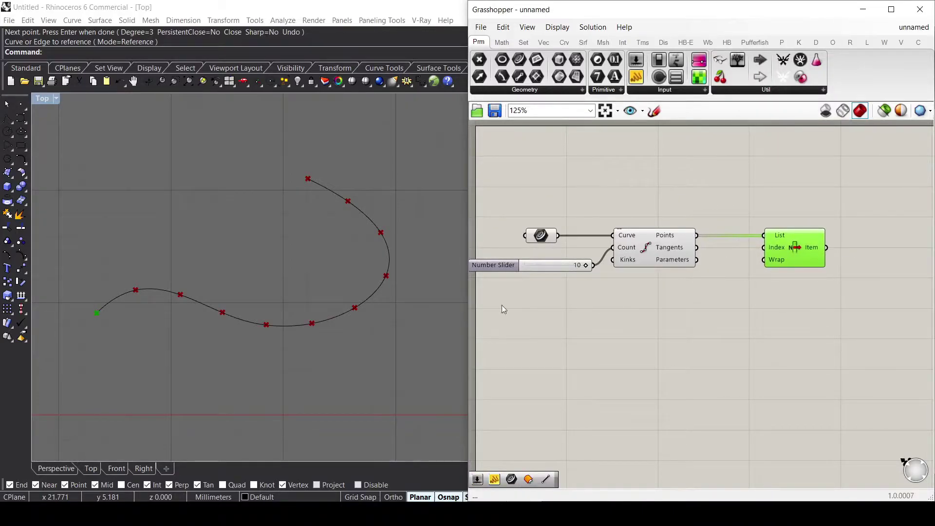
Drive List Item's Index with a number slider and lower it to pick another point
click(653, 307)
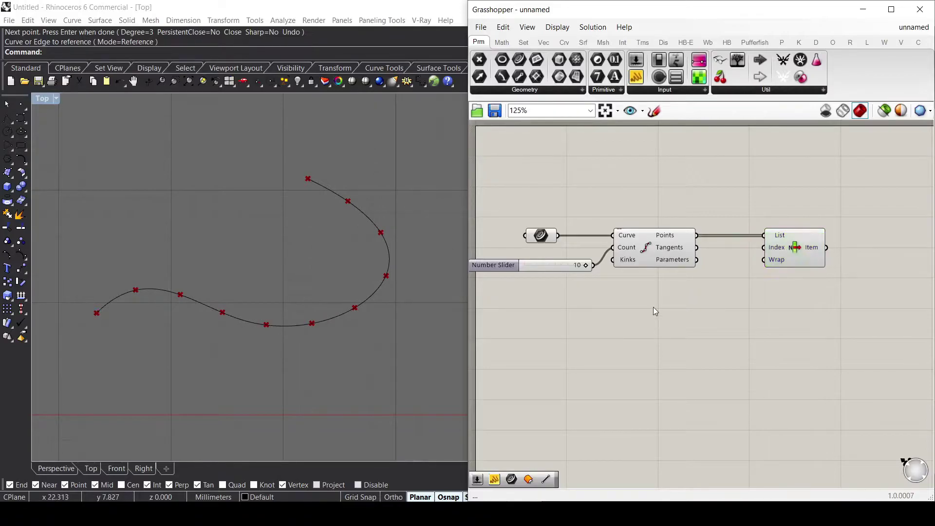
double_click(653, 308)
text(10)
key(Return)
drag(716, 308, 772, 249)
click(772, 250)
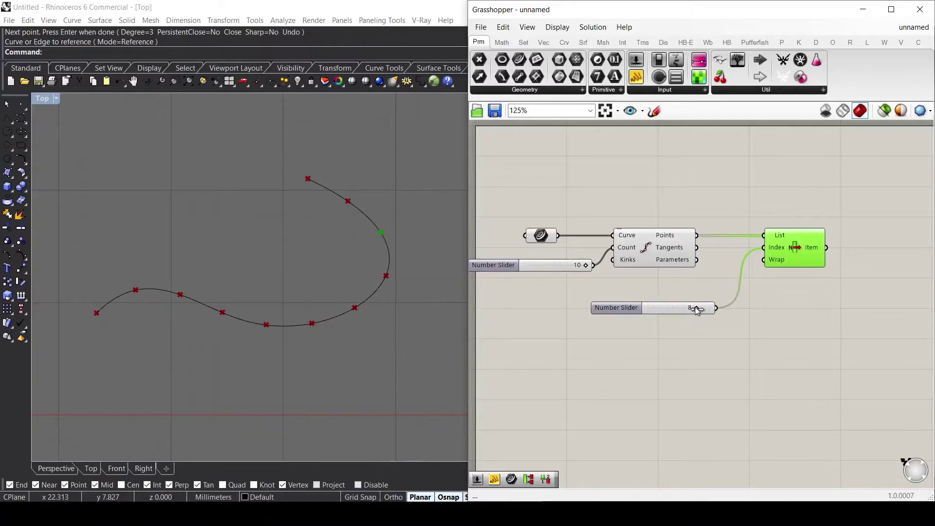
mouse_move(696, 309)
mouse_down()
mouse_move(680, 307)
mouse_move(700, 305)
mouse_move(689, 308)
mouse_up()
Copy the slider into a second List Item input and adjust it to highlight another point
mouse_move(671, 308)
alt+mouse_down()
mouse_move(682, 337)
mouse_move(763, 247)
alt+mouse_up()
click(783, 261)
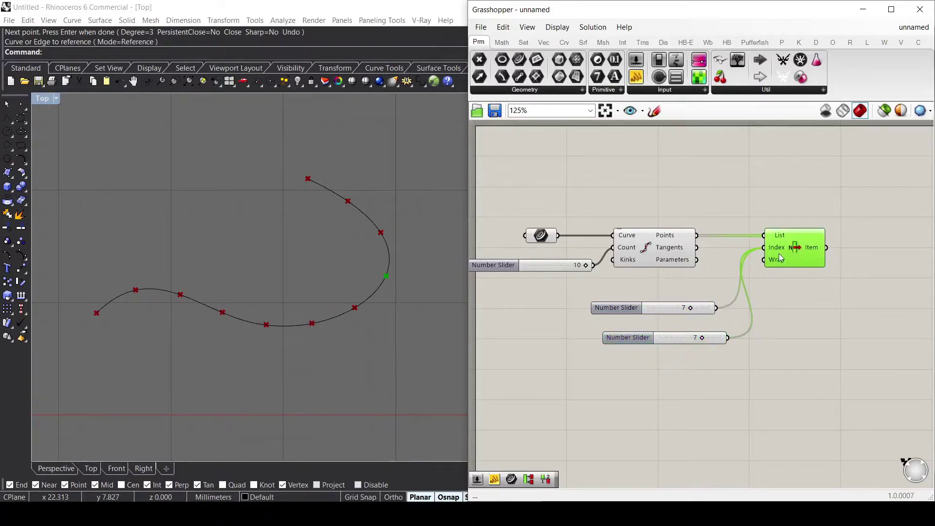
drag(705, 338, 696, 337)
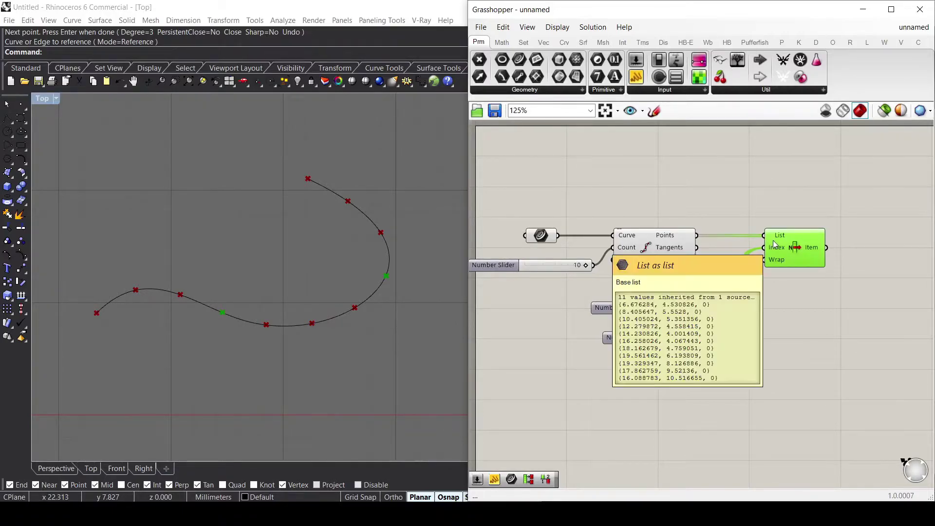
drag(841, 381, 709, 195)
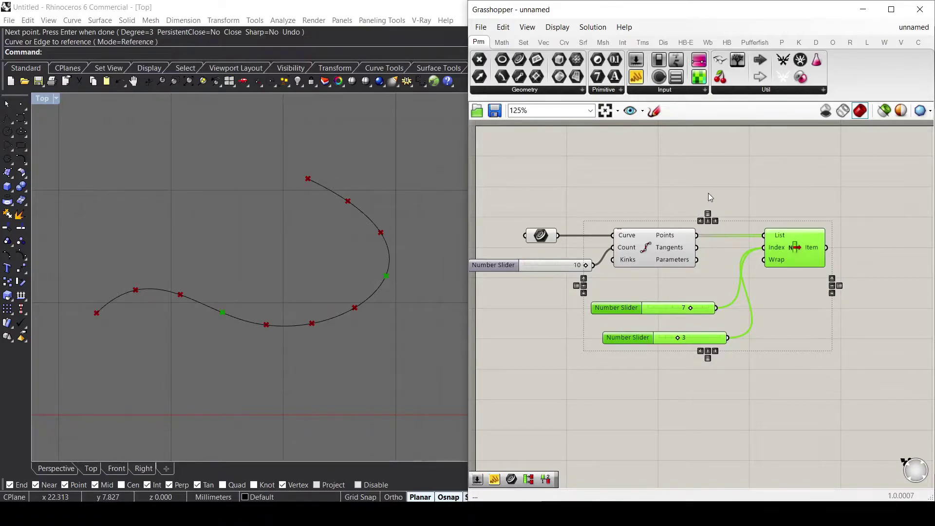
Delete List Item and its sliders, and place a Partition List component
key(Delete)
click(523, 42)
click(529, 91)
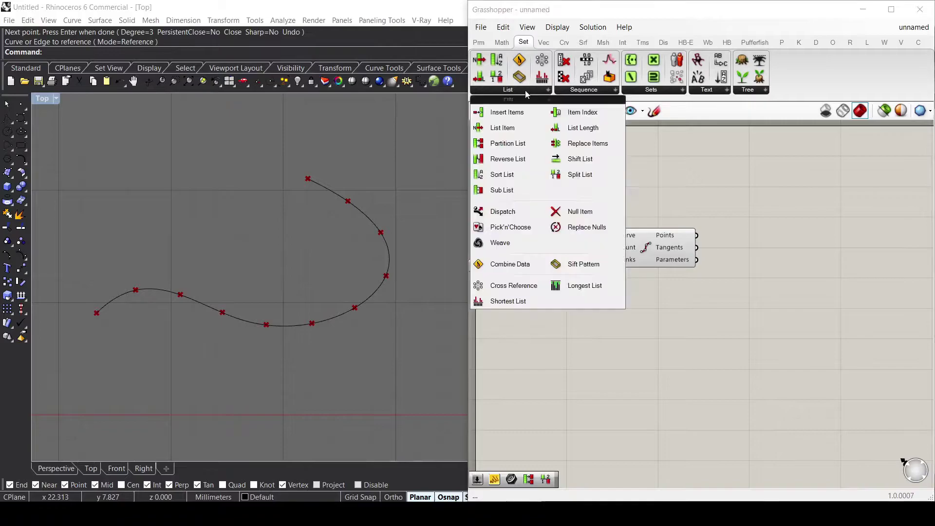
drag(523, 144, 785, 195)
Add a Split List component from the Sets List panel beside Partition List
click(547, 91)
drag(579, 175, 770, 311)
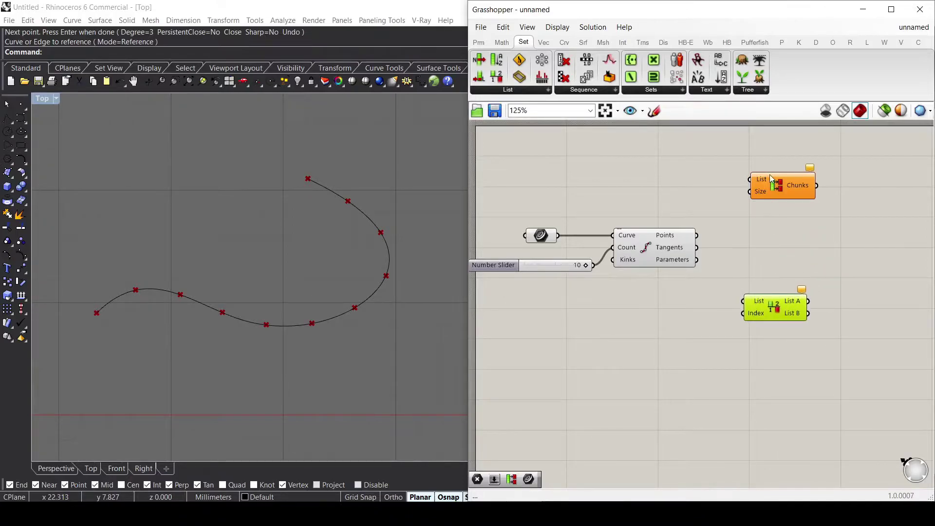
drag(770, 179, 764, 197)
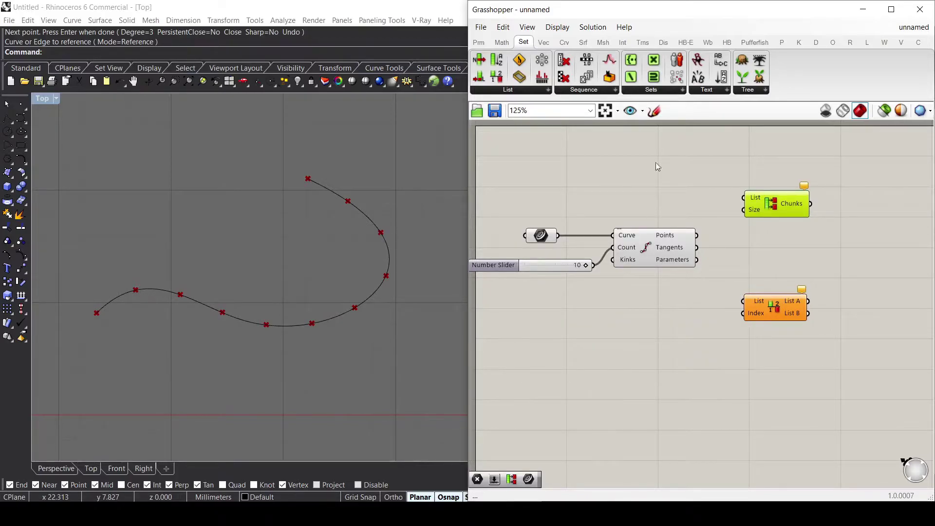
Wire a slider set to 2 into Partition List's Size and the division points into its List
double_click(656, 201)
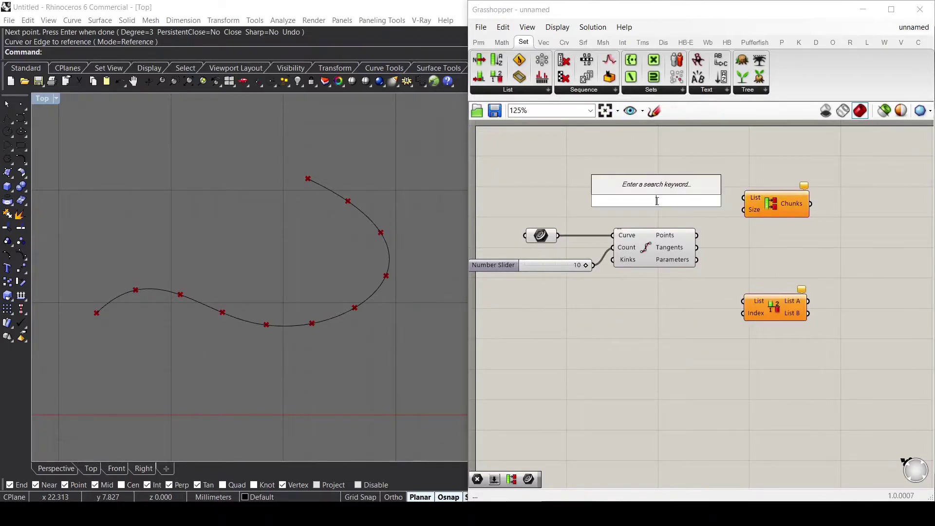
text(2)
key(Return)
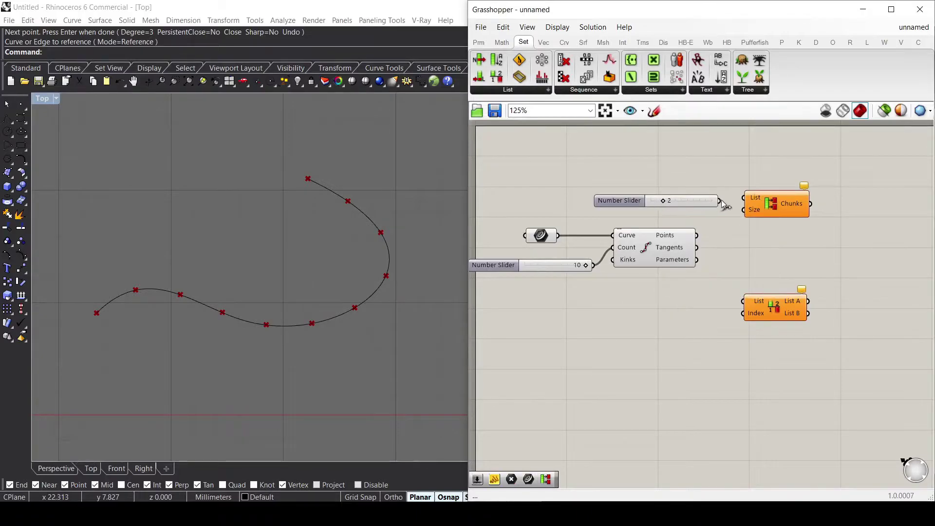
drag(719, 201, 743, 209)
drag(777, 209, 790, 200)
drag(697, 235, 757, 189)
click(479, 42)
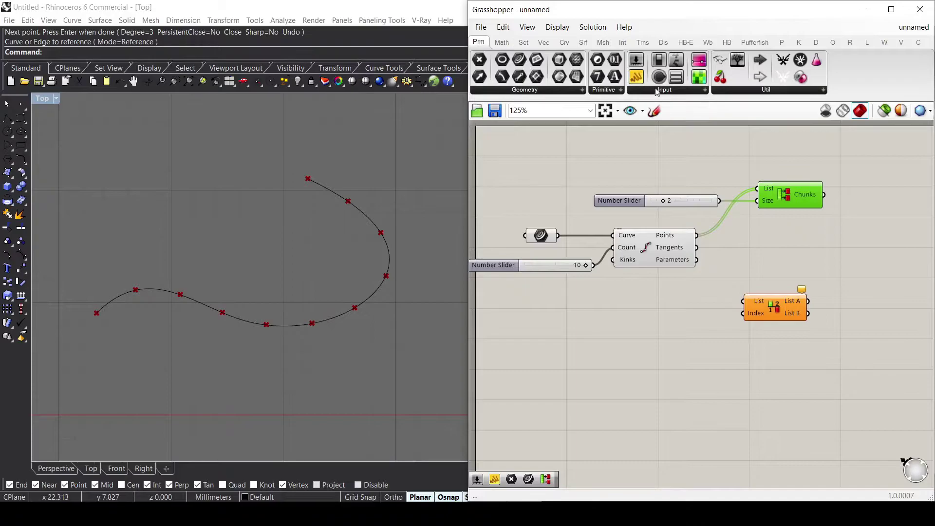
Add a Panel beside Partition List and resize it to show the point pairs
drag(636, 76, 878, 225)
right_drag(776, 267, 635, 264)
drag(720, 225, 703, 192)
drag(776, 239, 776, 371)
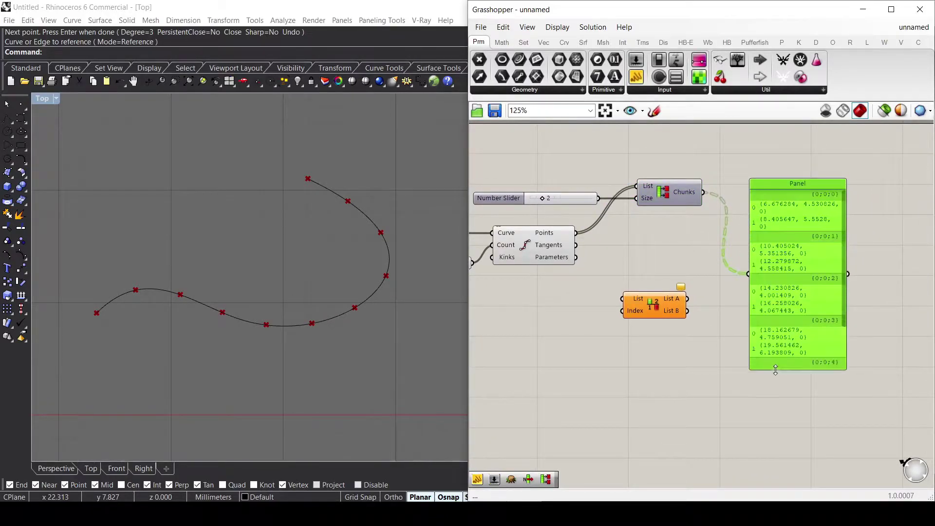
drag(785, 304, 788, 267)
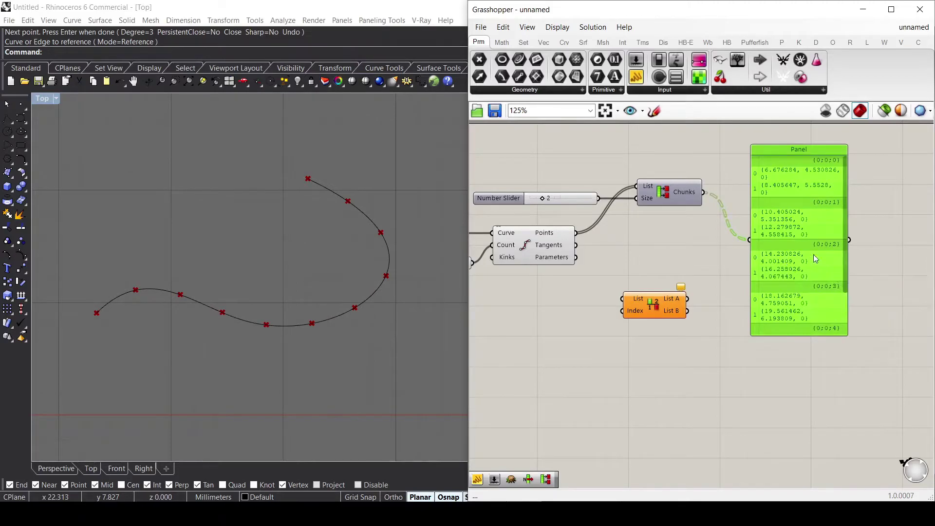
drag(847, 239, 816, 232)
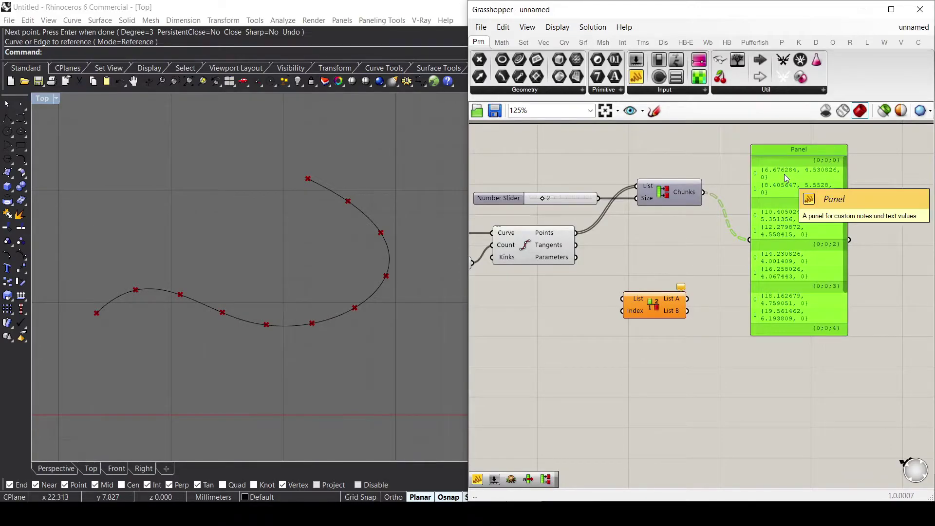
drag(843, 192, 838, 274)
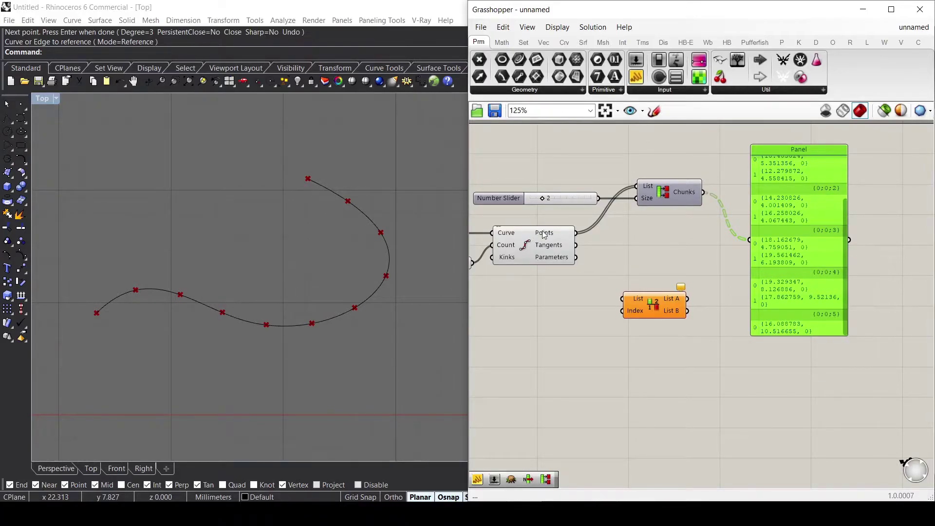
mouse_move(544, 235)
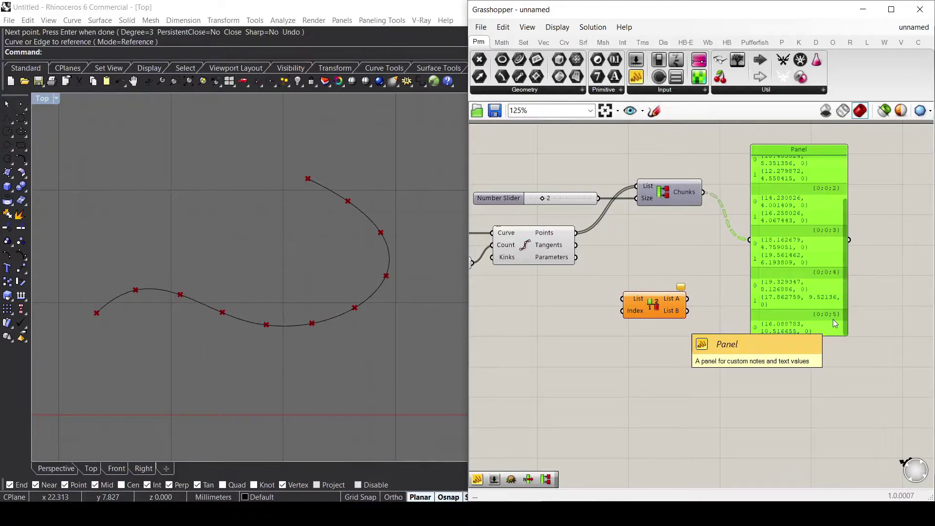
drag(846, 311, 845, 288)
scroll(843, 287, down, 2)
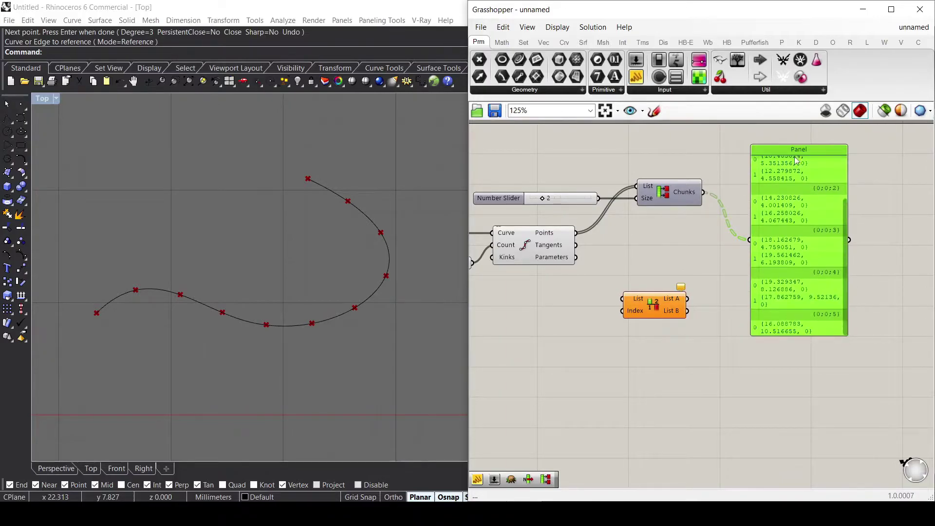
Wire the division points into Split List's List and the slider into its Index
drag(662, 309, 670, 290)
drag(576, 233, 630, 281)
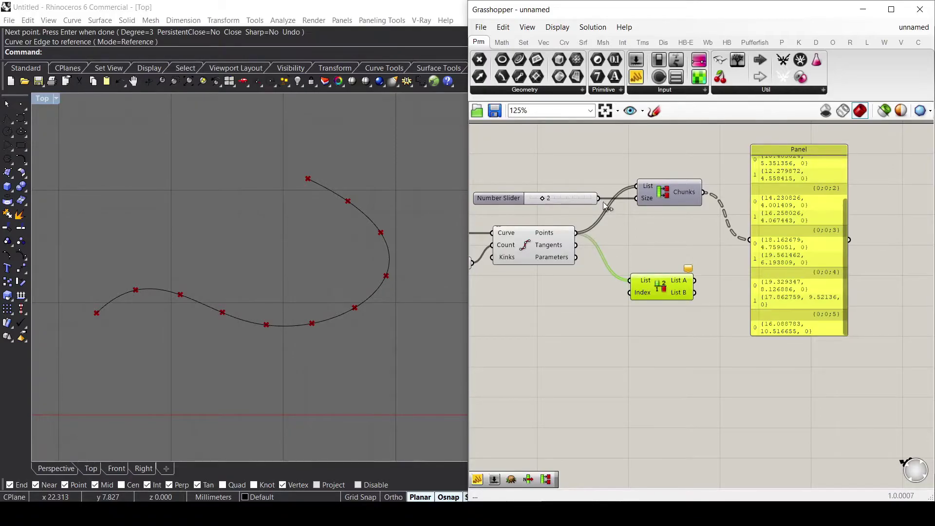
drag(599, 198, 628, 293)
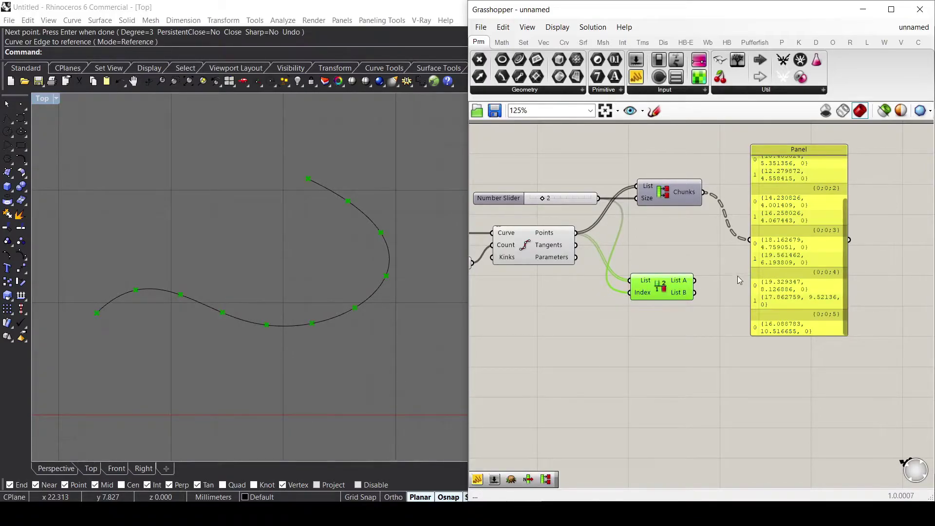
scroll(737, 275, down, 3)
drag(706, 262, 803, 223)
scroll(685, 224, up, 3)
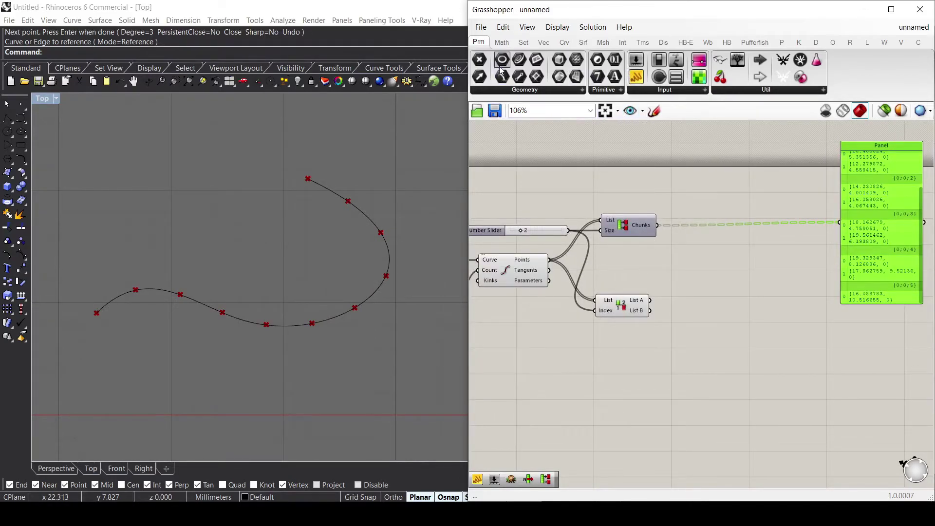
Add a Geometry parameter fed from Split List's first output
drag(480, 63, 716, 302)
scroll(702, 308, up, 3)
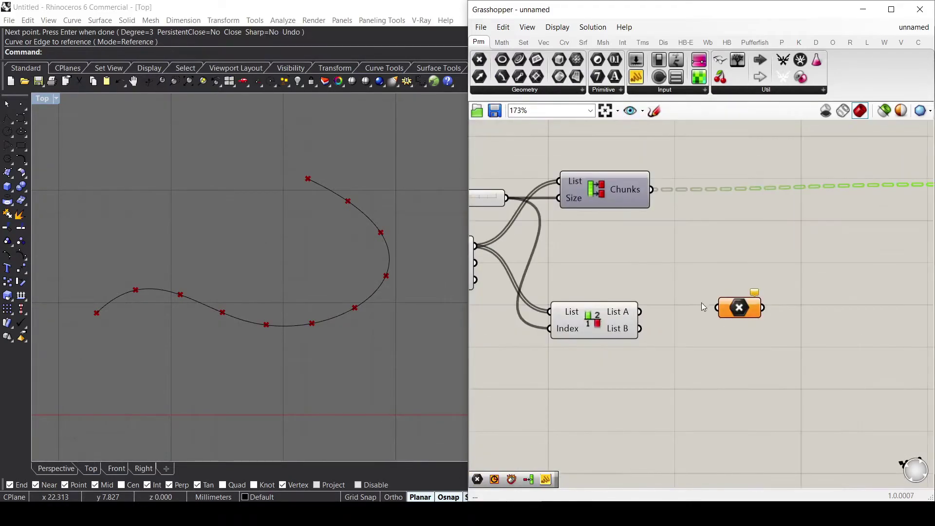
drag(641, 312, 717, 308)
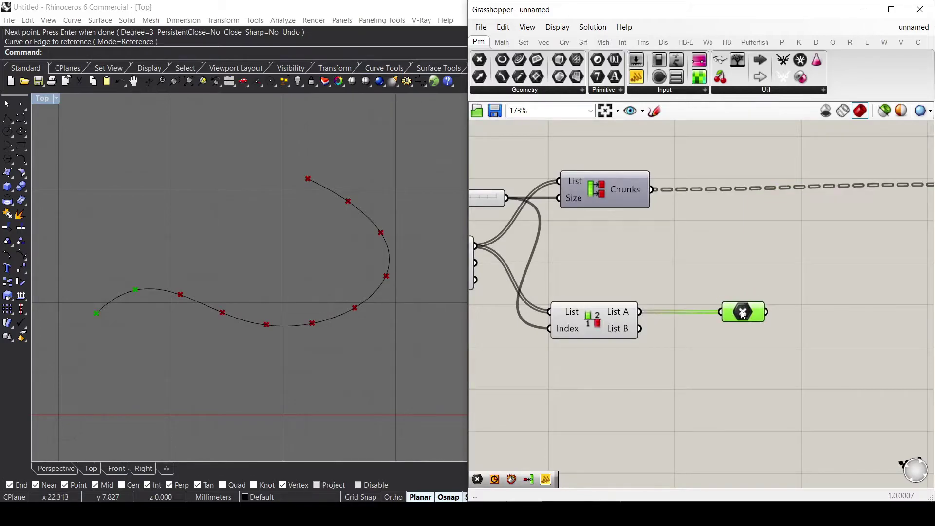
scroll(747, 295, down, 3)
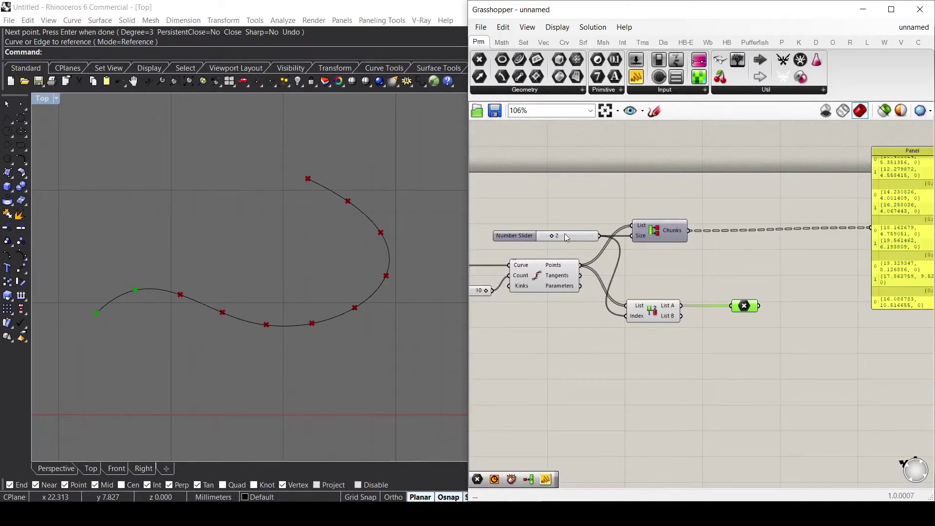
Raise the slider to 4 and feed List B into the Geometry parameter to preview it
click(551, 240)
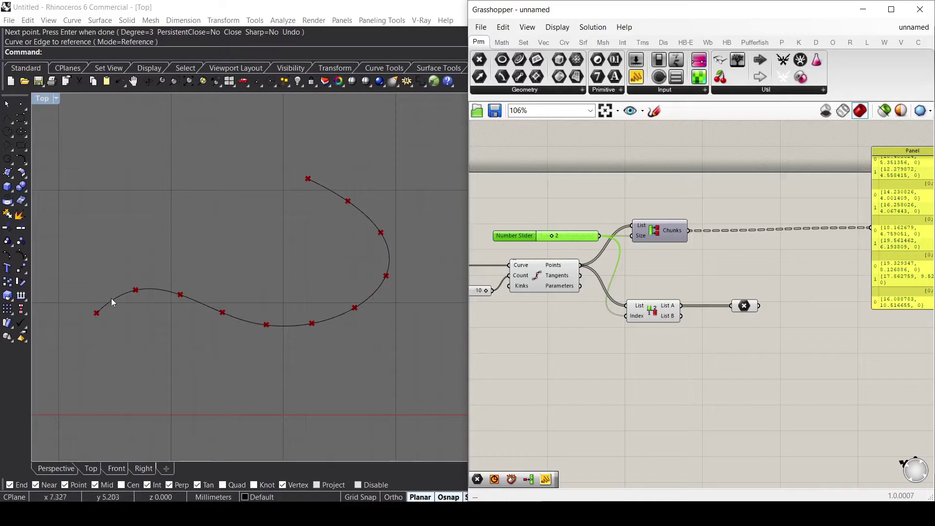
click(744, 306)
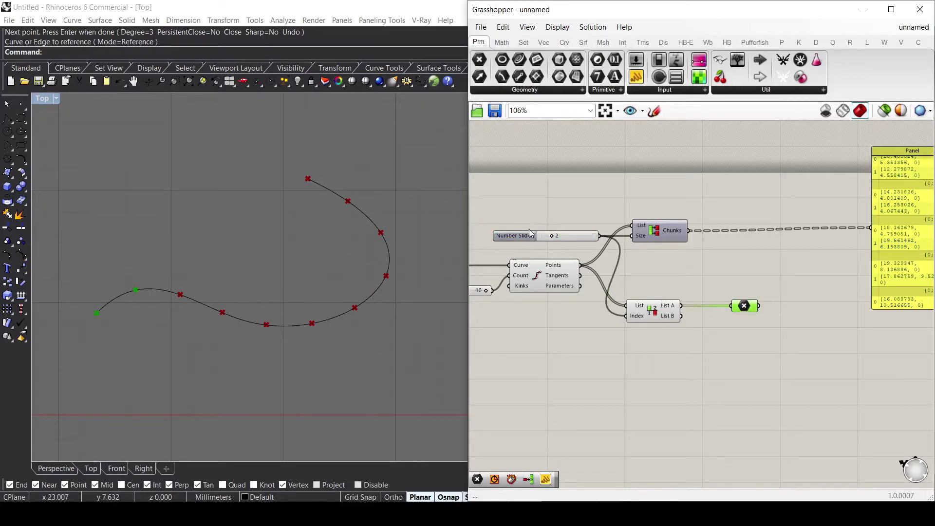
mouse_move(552, 240)
mouse_down()
mouse_move(577, 241)
mouse_move(562, 237)
mouse_up()
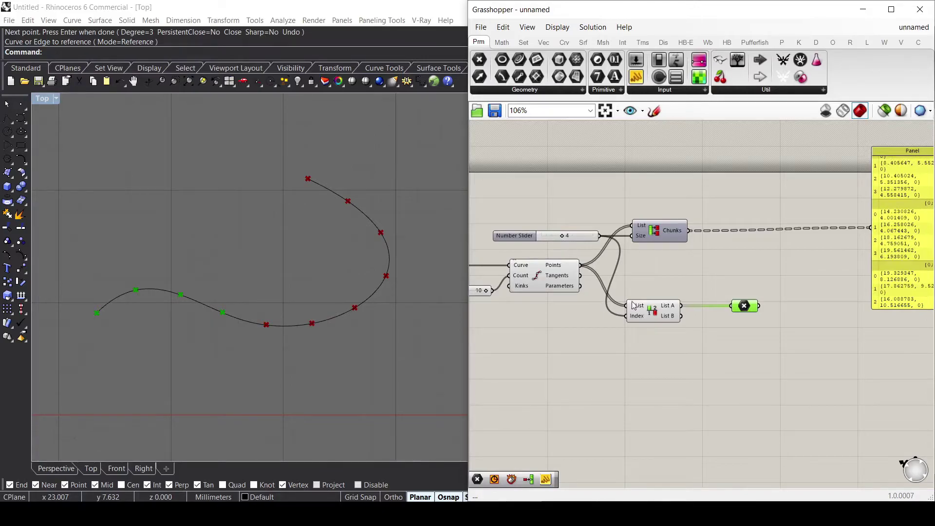
drag(682, 316, 731, 306)
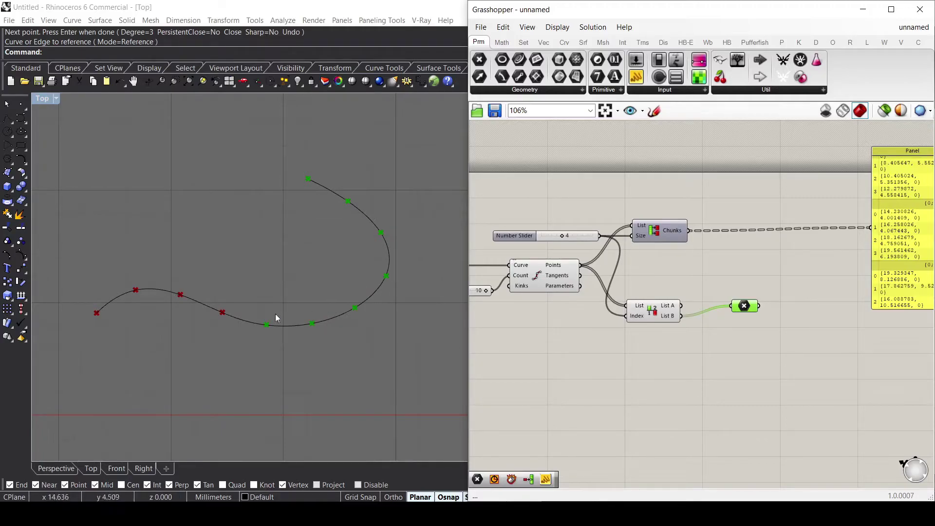
drag(790, 362, 584, 202)
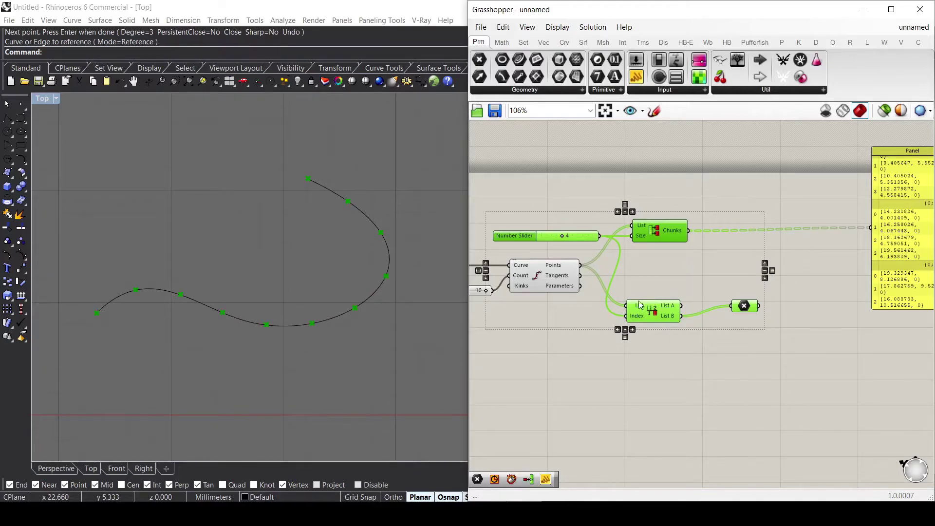
Add List Length fed by Divide Curve's Points, with the panel reading 11
click(737, 261)
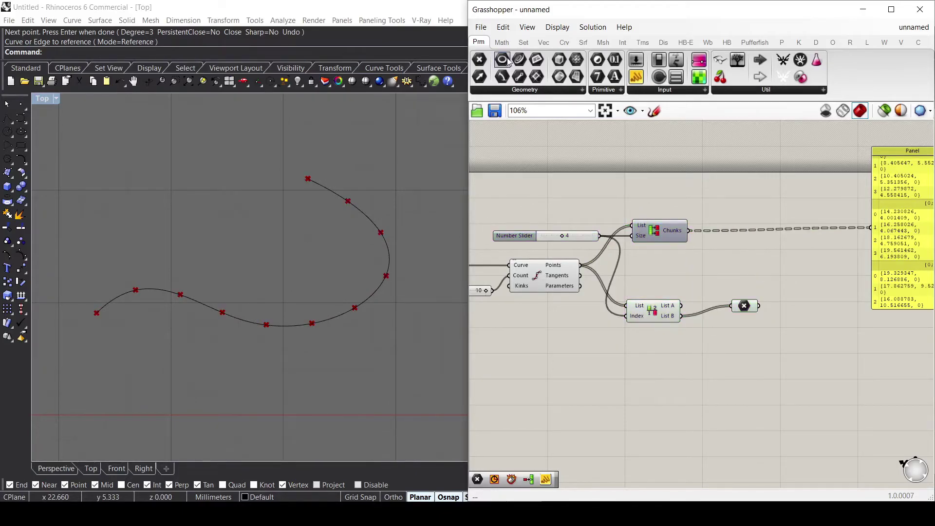
click(519, 44)
click(528, 92)
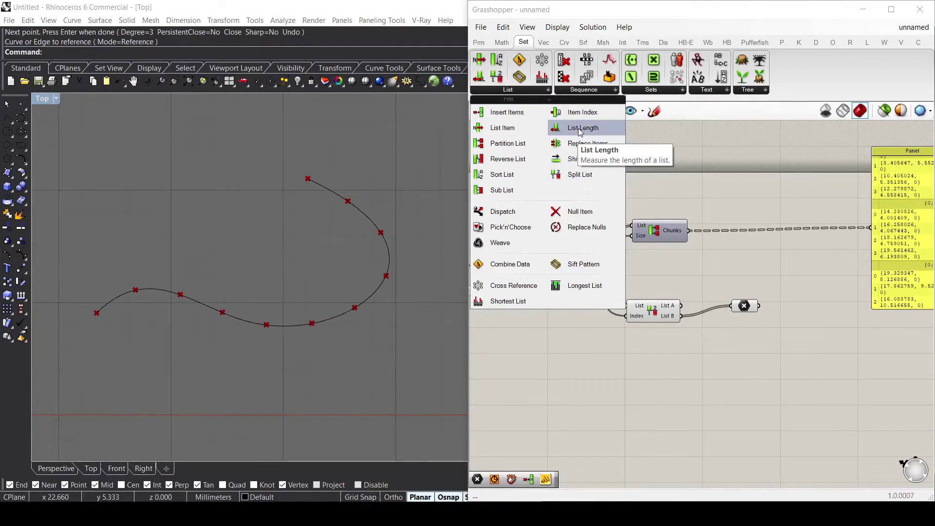
drag(565, 128, 866, 252)
click(578, 269)
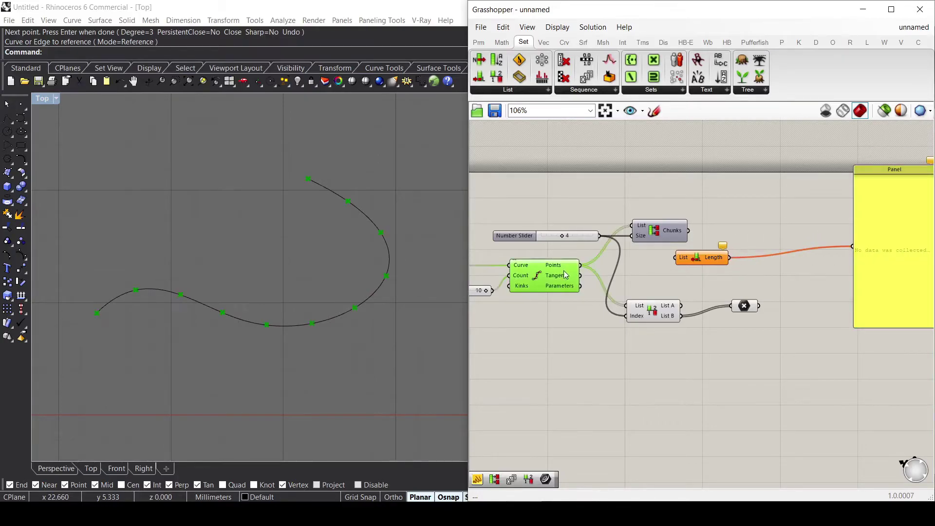
drag(579, 266, 685, 271)
drag(888, 228, 835, 246)
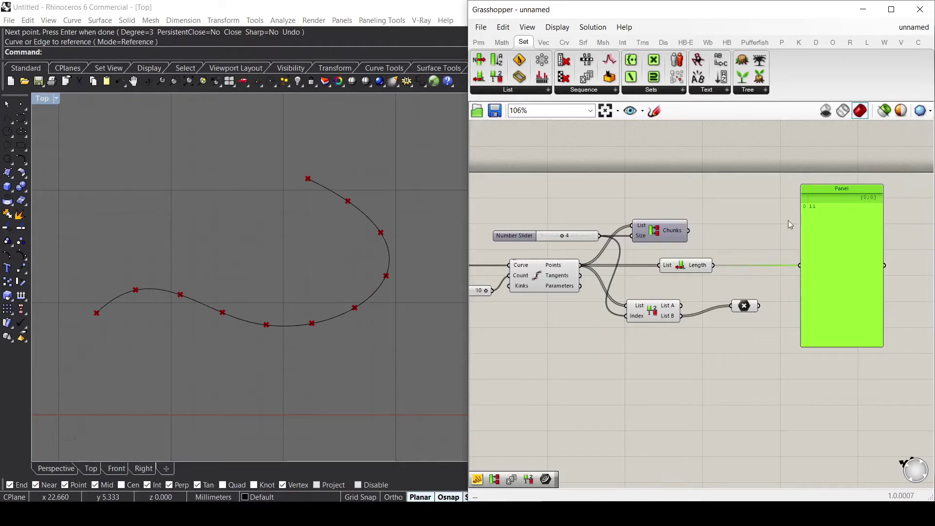
drag(687, 271, 723, 271)
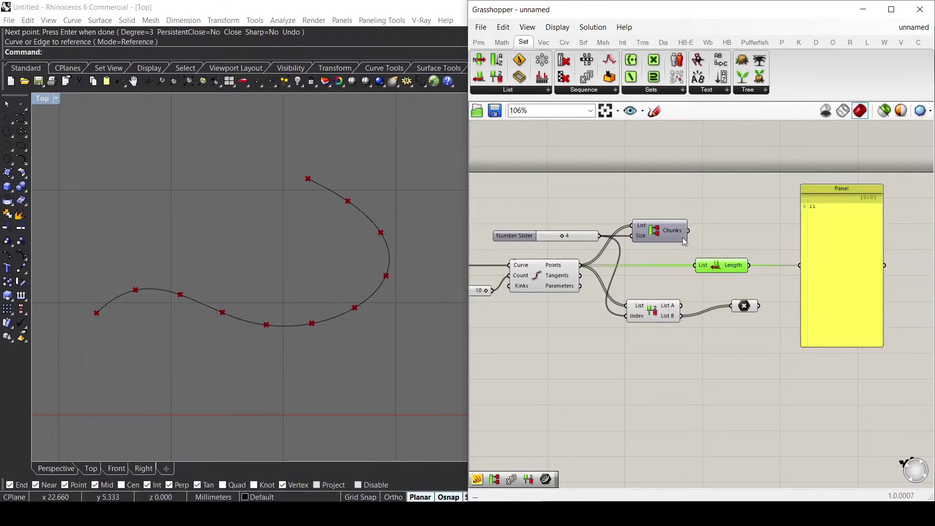
Feed Partition List's Chunks into List Length and set partition size 2: five 2s, one 1
drag(680, 237, 672, 237)
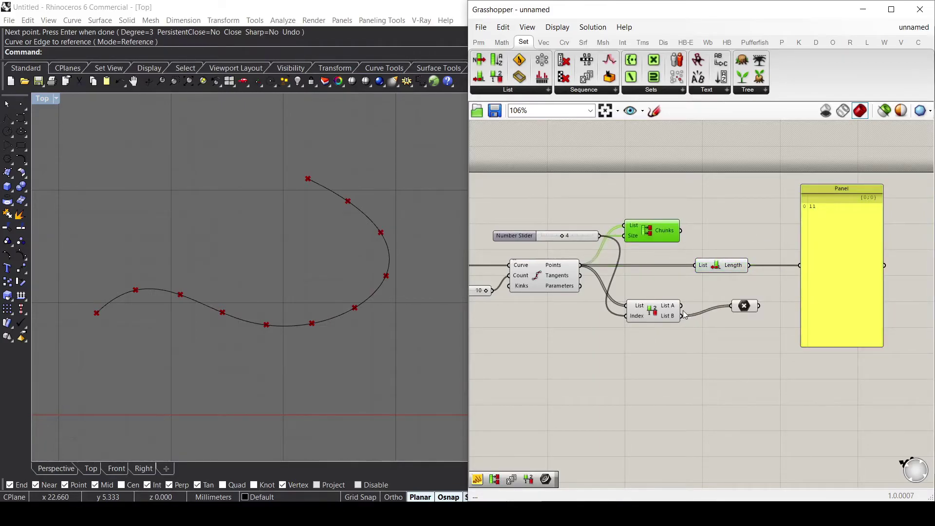
click(651, 316)
drag(681, 231, 693, 265)
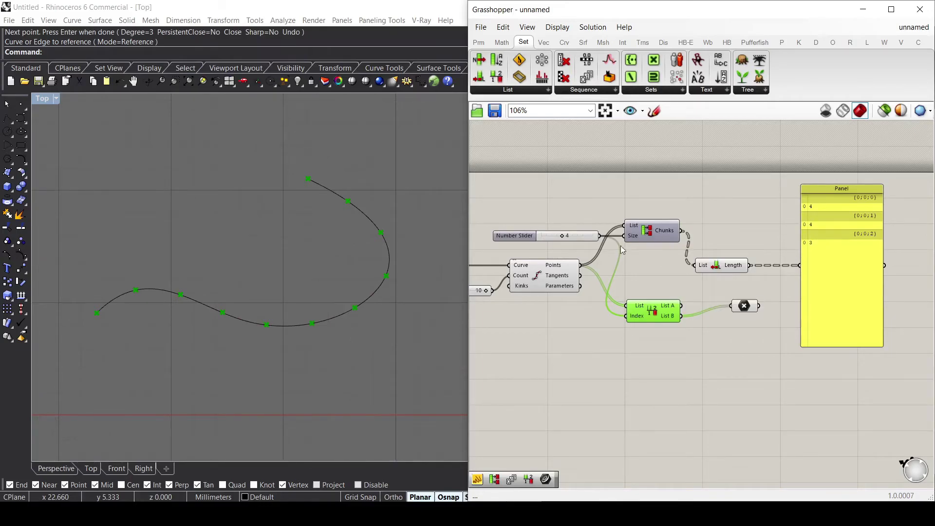
mouse_move(557, 268)
drag(561, 236, 552, 236)
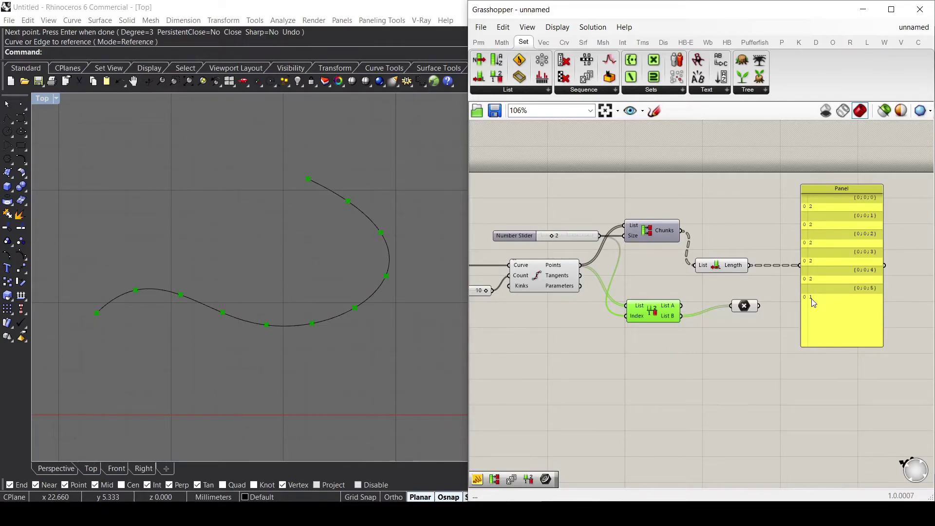
click(709, 267)
drag(710, 269, 715, 269)
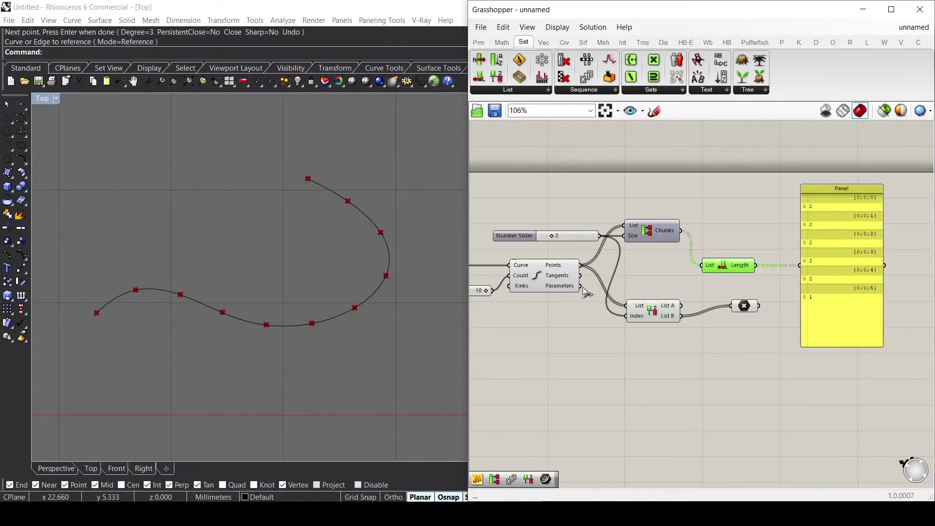
Count List A with List Length, raise the split index, and duplicate List Length for List B
drag(681, 306, 729, 267)
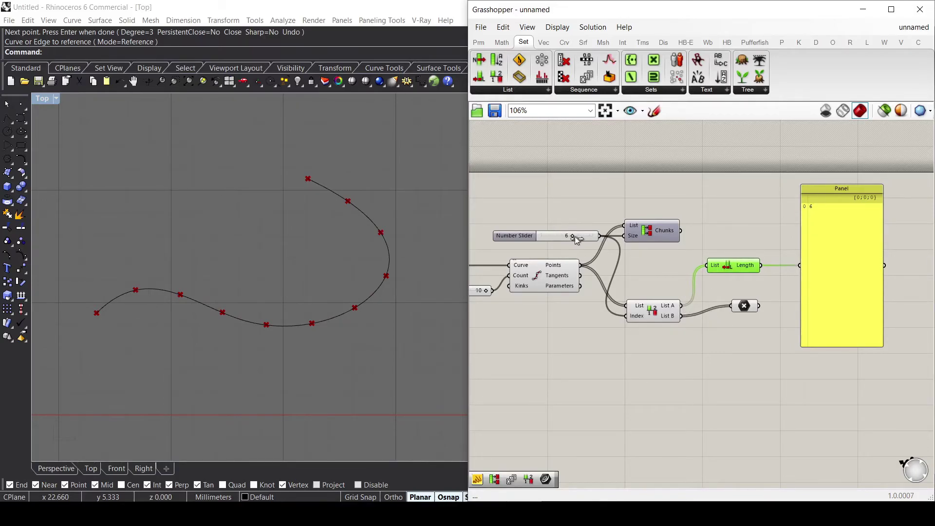
drag(561, 244, 583, 239)
drag(725, 268, 731, 350)
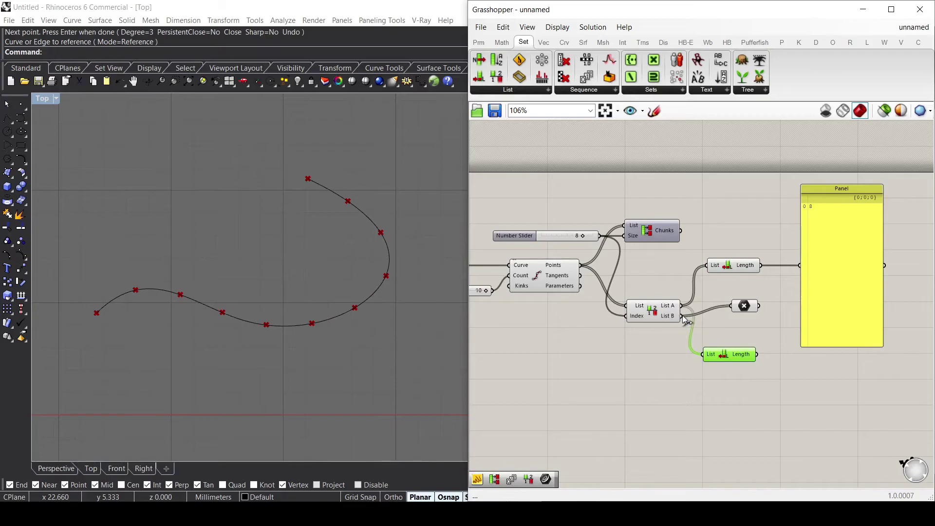
Show the List B count in a copied panel, stack both panels, and lower the split index
alt+drag(817, 298, 802, 264)
drag(846, 442, 846, 356)
drag(757, 354, 808, 320)
drag(830, 325, 819, 355)
drag(821, 247, 820, 283)
drag(586, 239, 576, 238)
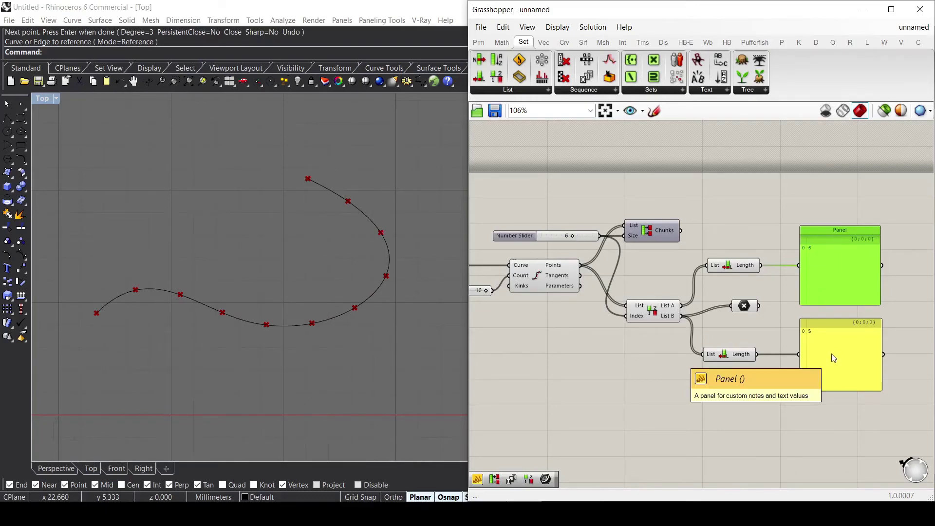
Drag the split-index slider to 0 so List A counts 0 points and List B counts 11
drag(575, 238, 539, 250)
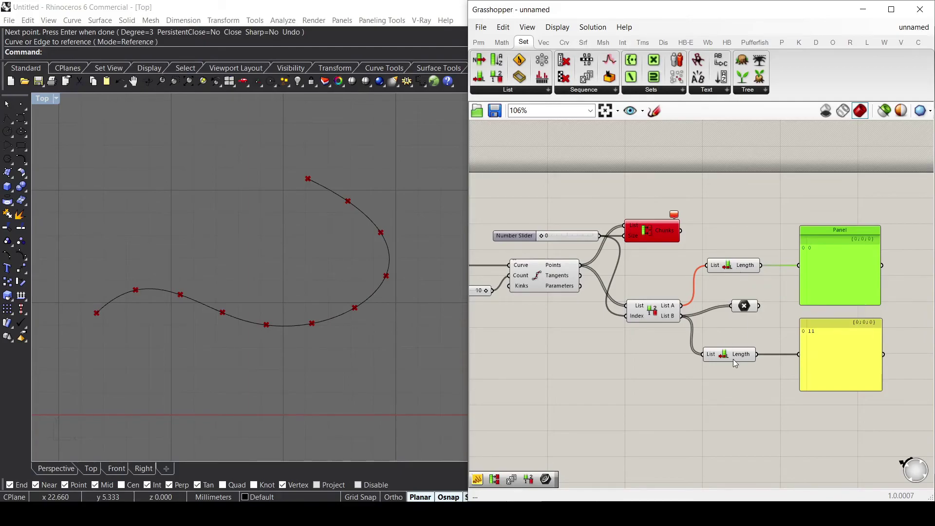
mouse_move(735, 362)
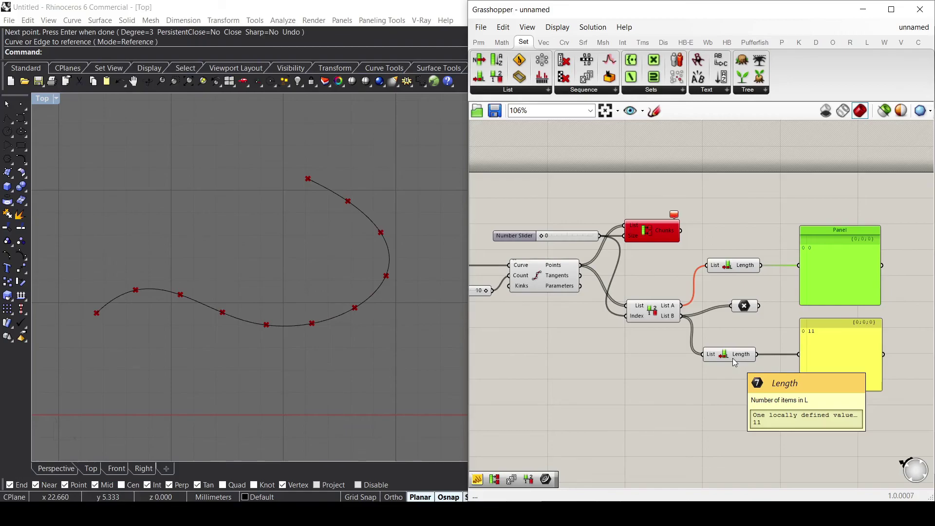
scroll(734, 363, down, 2)
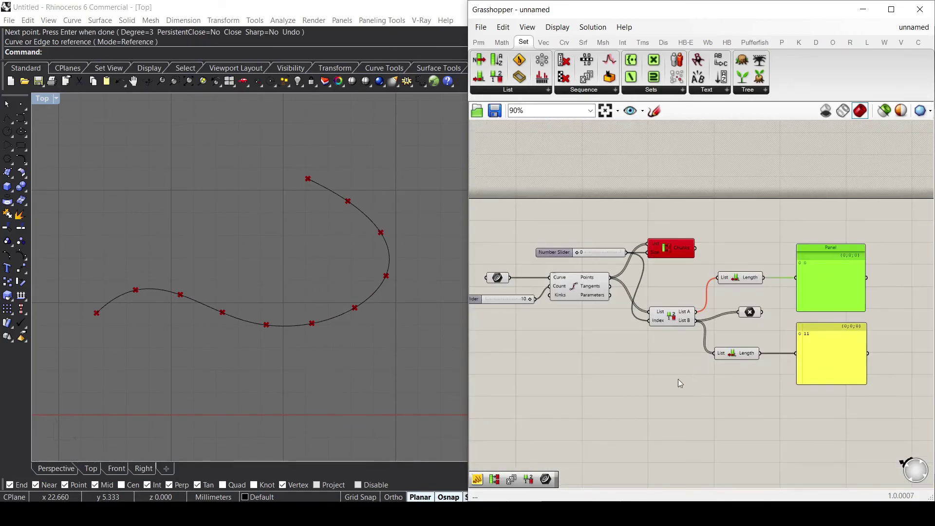
right_drag(677, 380, 706, 319)
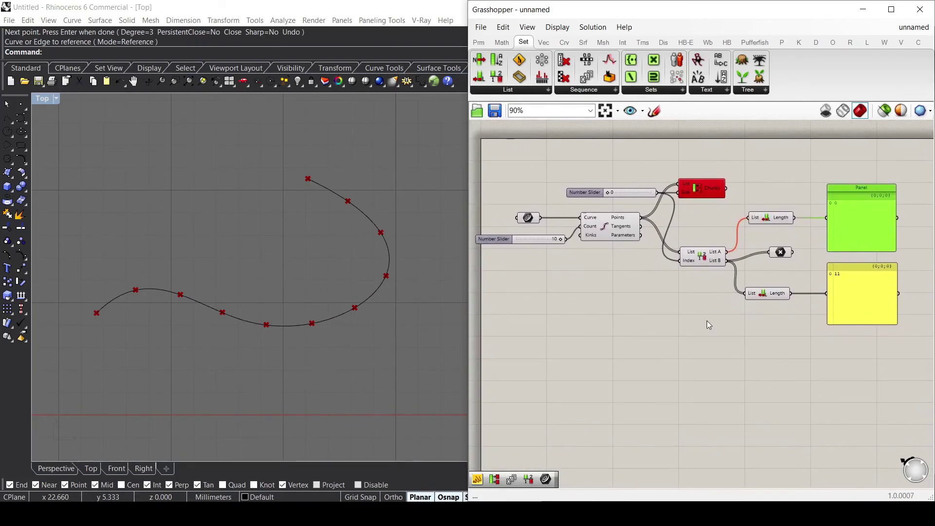